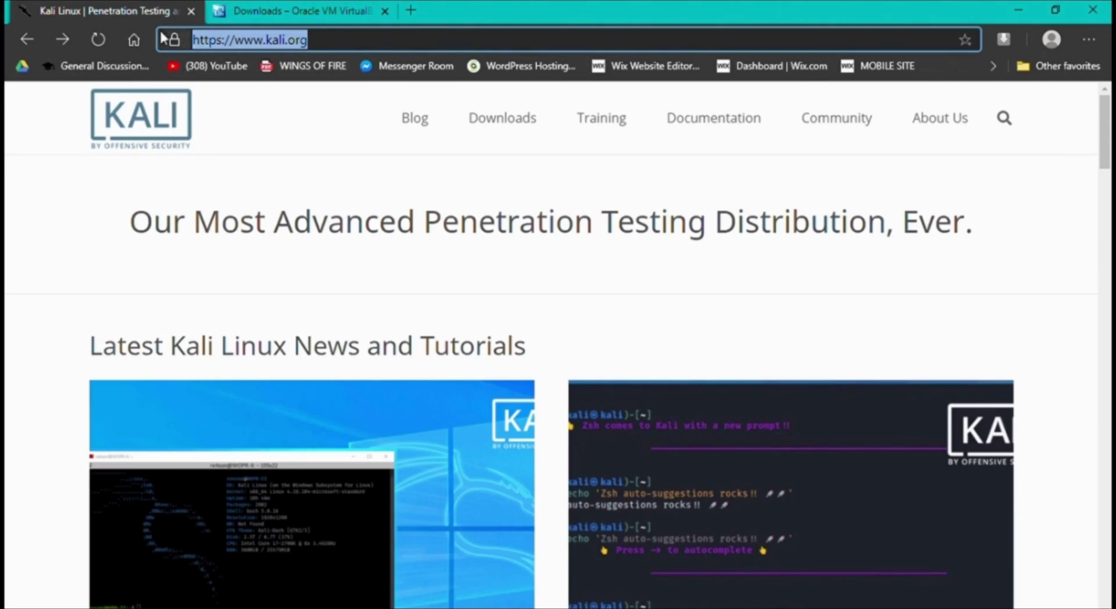
key(Return)
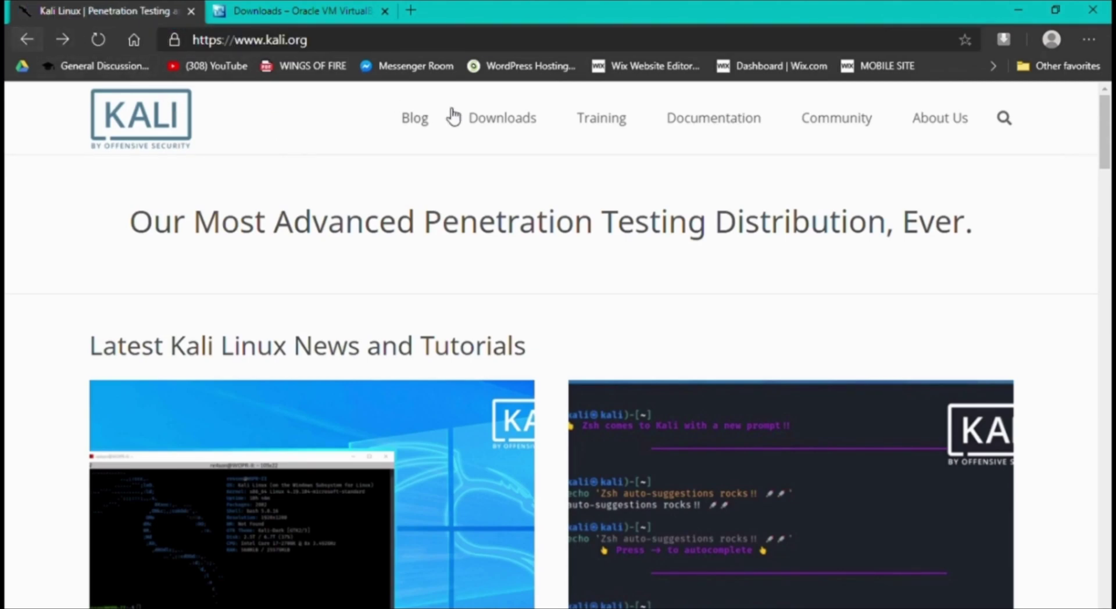
mouse_move(495, 124)
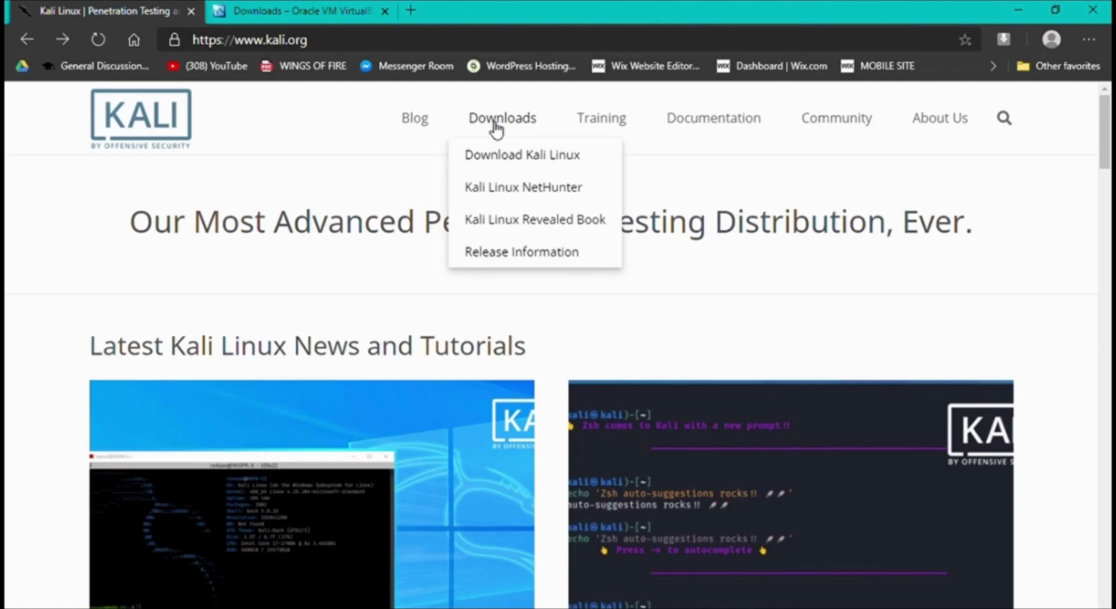
click(488, 159)
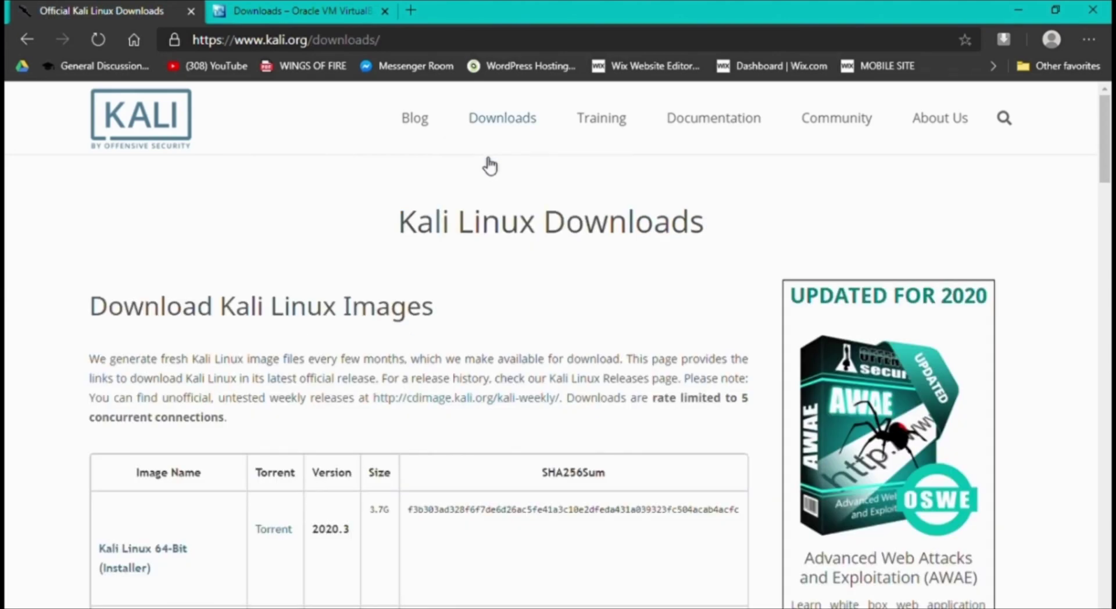
Look through the Kali Linux image table, comparing the 64-bit and 32-bit installer, live, NetInstaller, VMware and VirtualBox entries.
scroll(373, 431, down, 3)
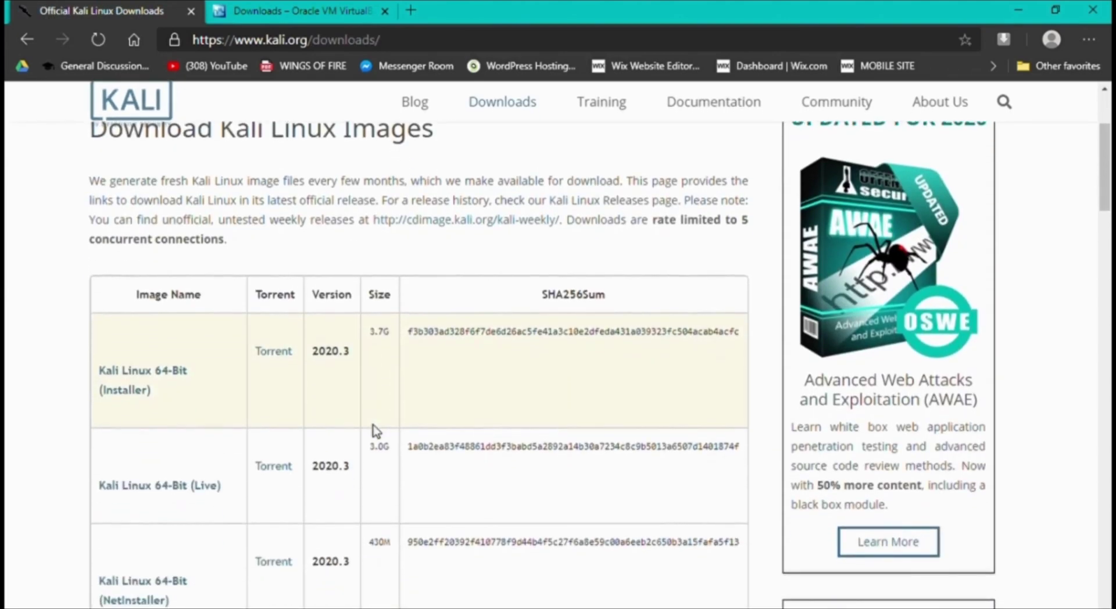
scroll(374, 431, down, 4)
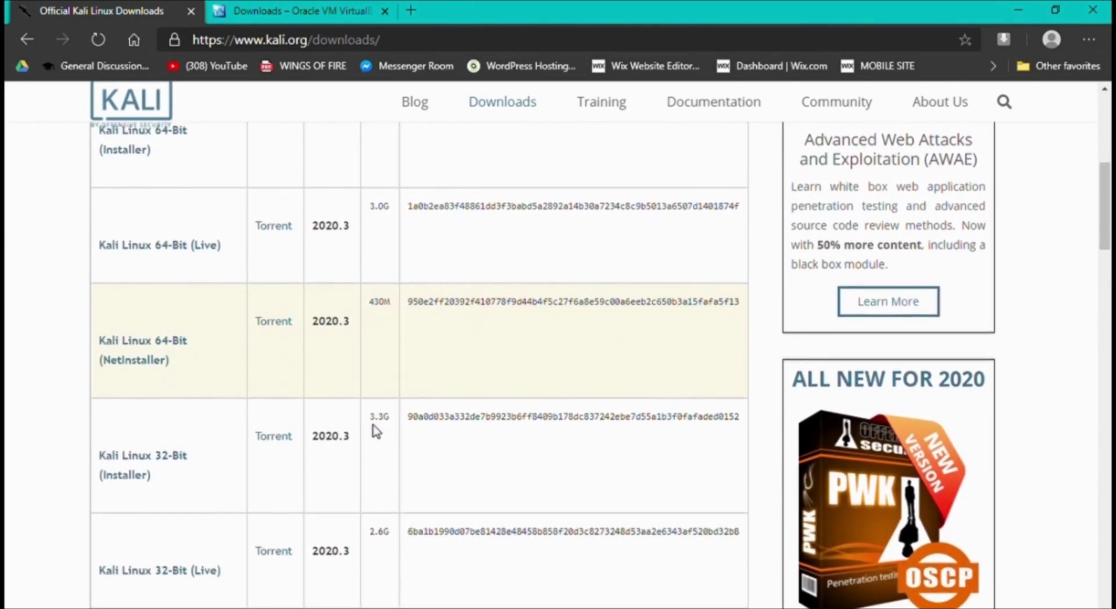
scroll(377, 431, up, 2)
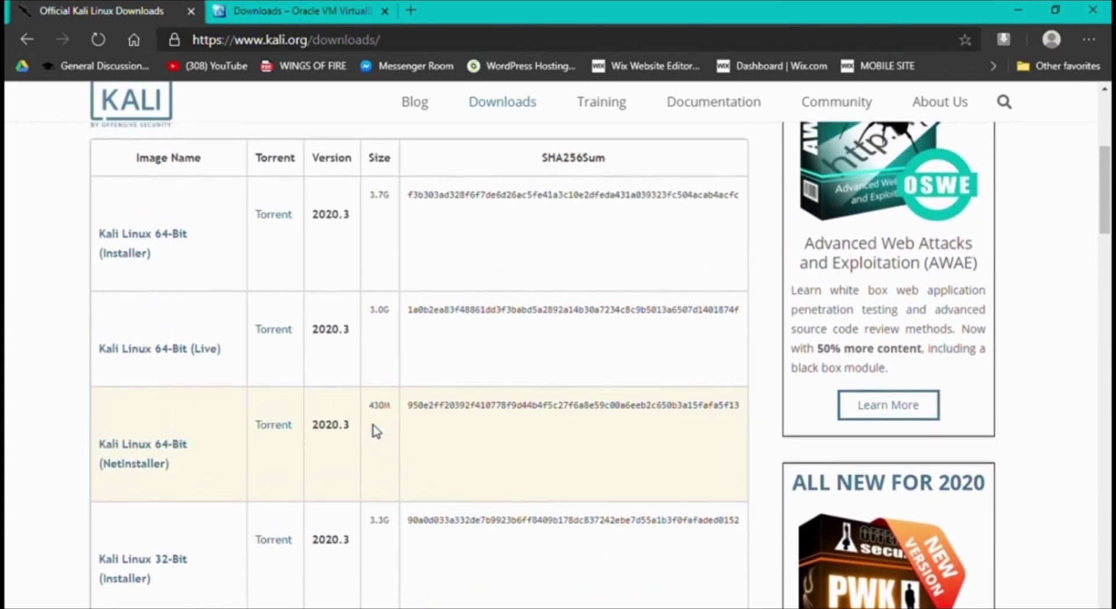
scroll(377, 431, down, 2)
scroll(376, 431, down, 3)
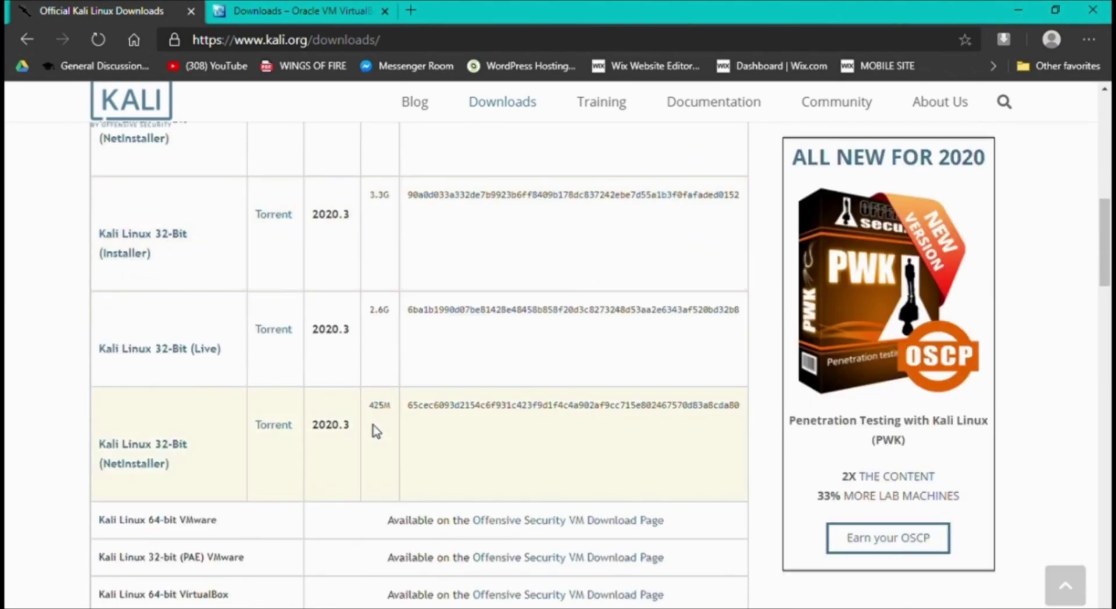
scroll(423, 471, down, 1)
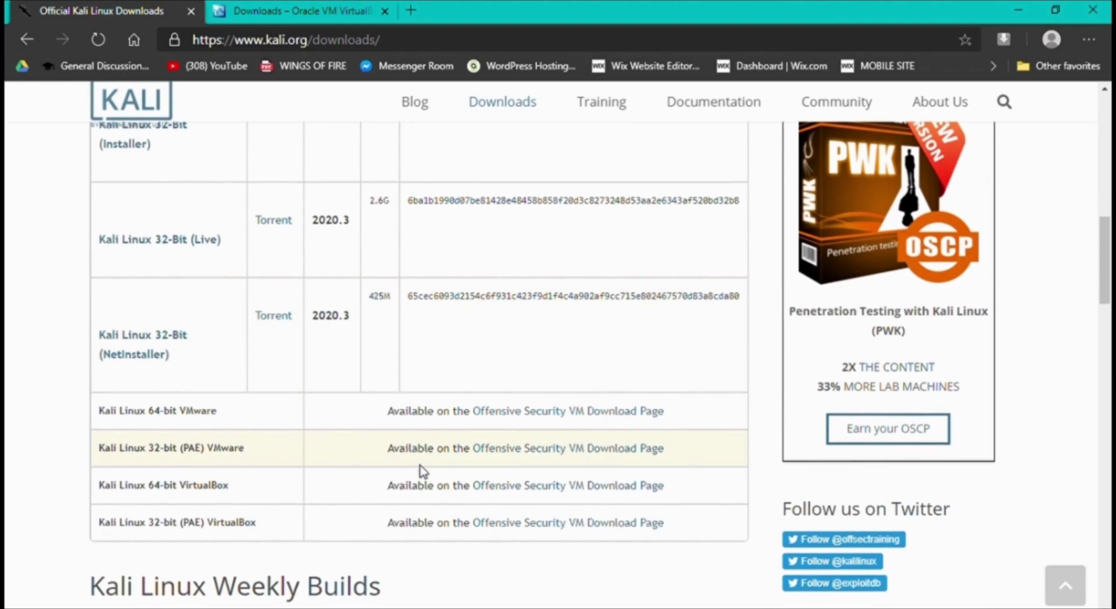
scroll(423, 471, up, 8)
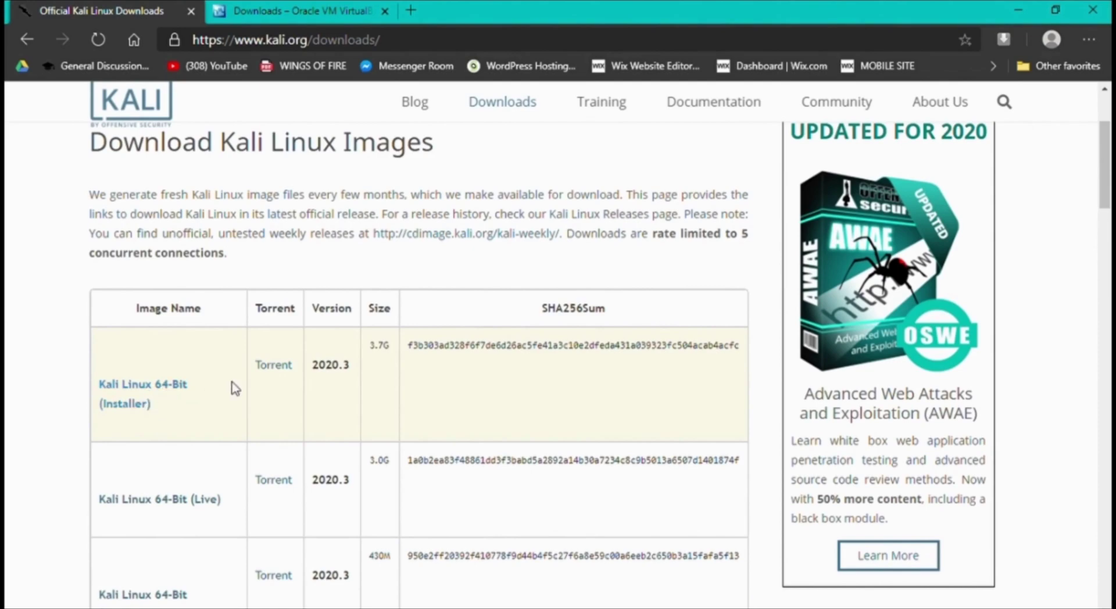
scroll(304, 398, down, 4)
scroll(303, 399, down, 10)
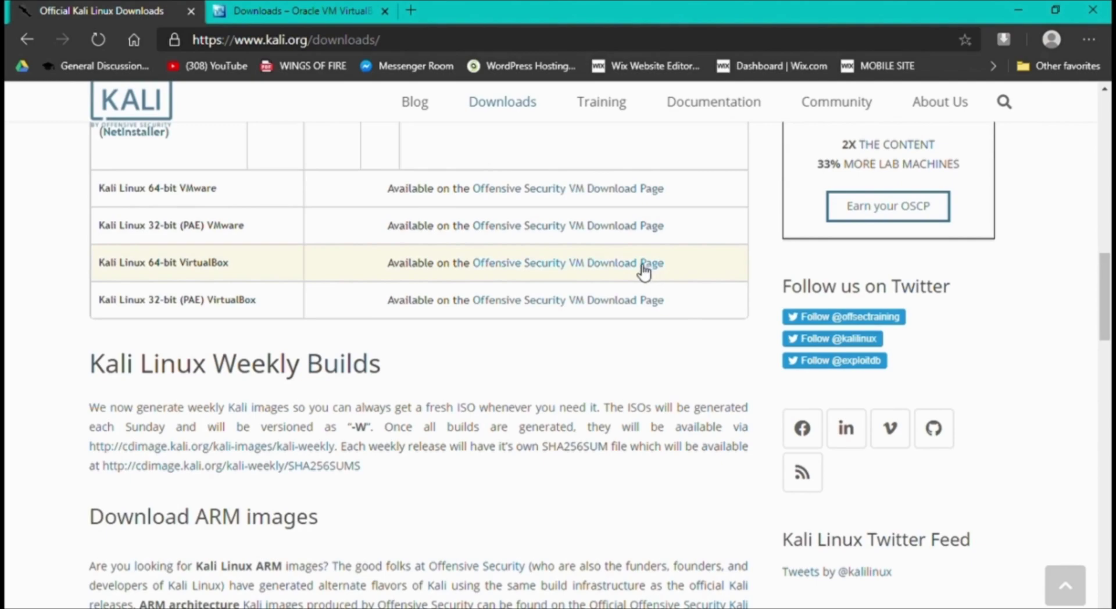
Open the Offensive Security VM Download Page for the Kali Linux 64-bit VirtualBox image.
drag(229, 263, 88, 262)
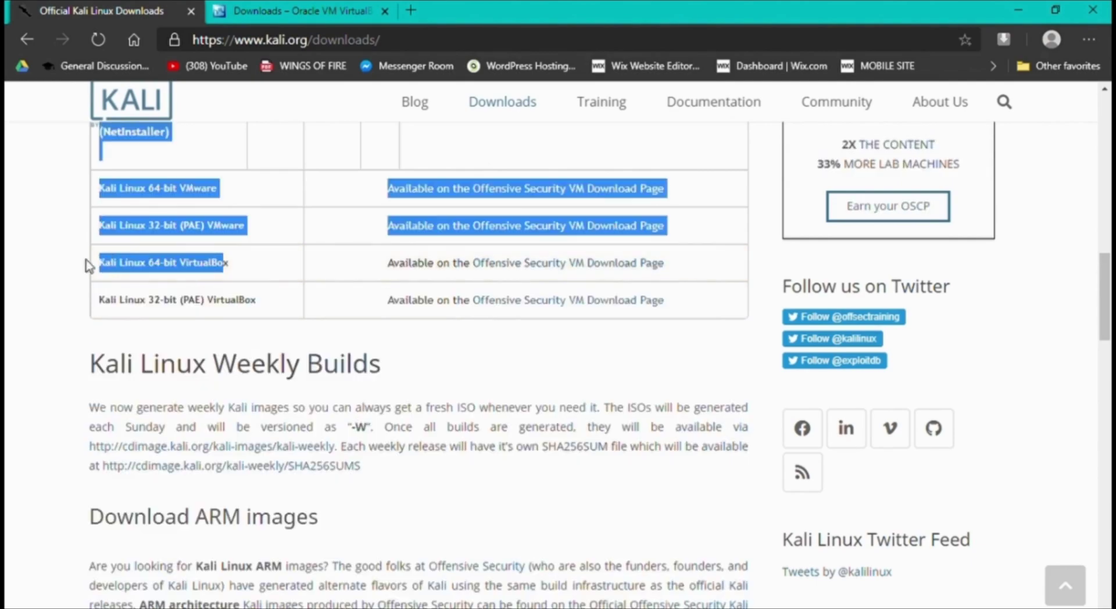
click(279, 265)
click(521, 267)
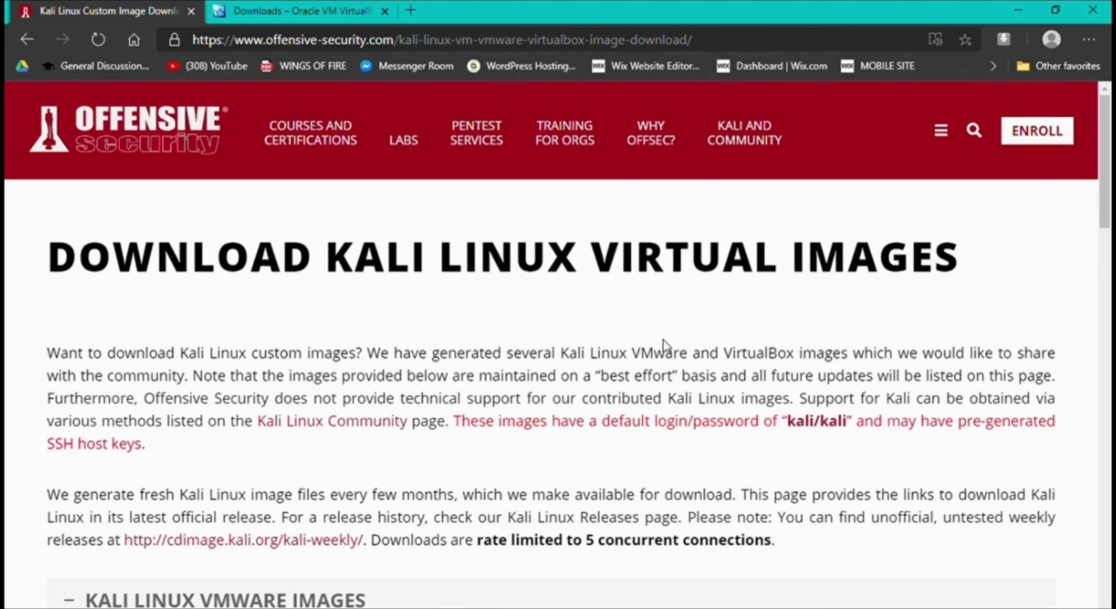
Expand the Kali Linux VirtualBox images list and start downloading the Kali Linux VirtualBox 64-Bit image.
scroll(664, 349, down, 6)
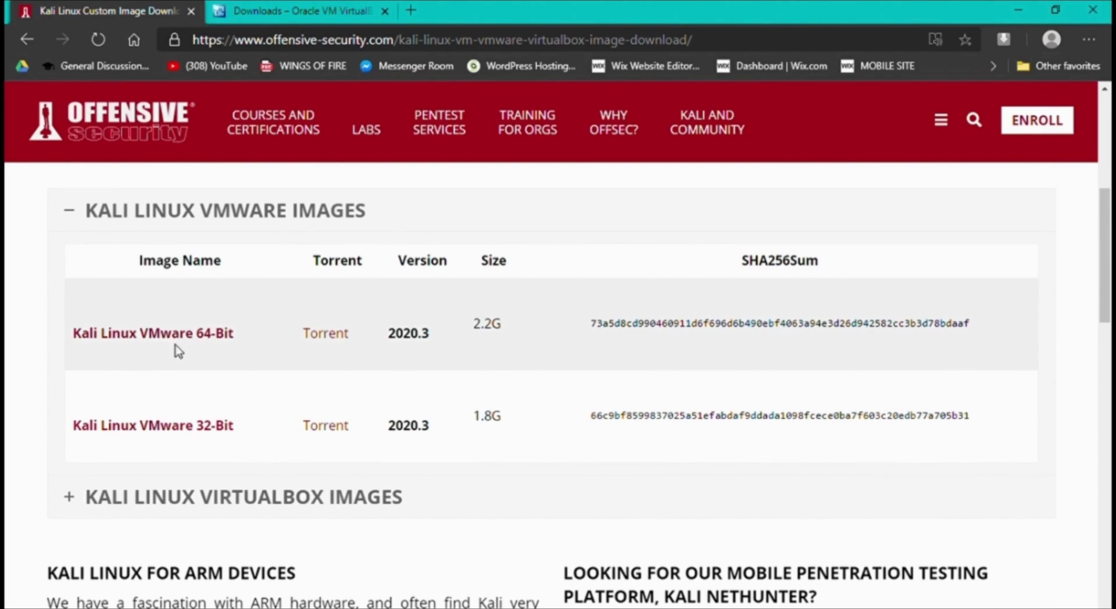
click(67, 505)
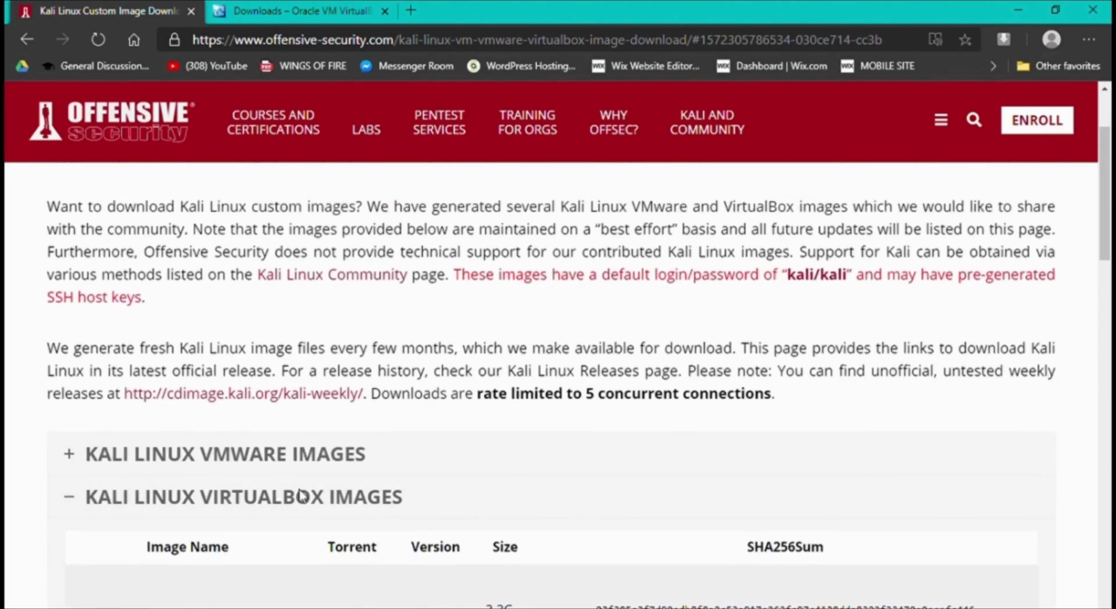
click(271, 459)
scroll(379, 459, down, 3)
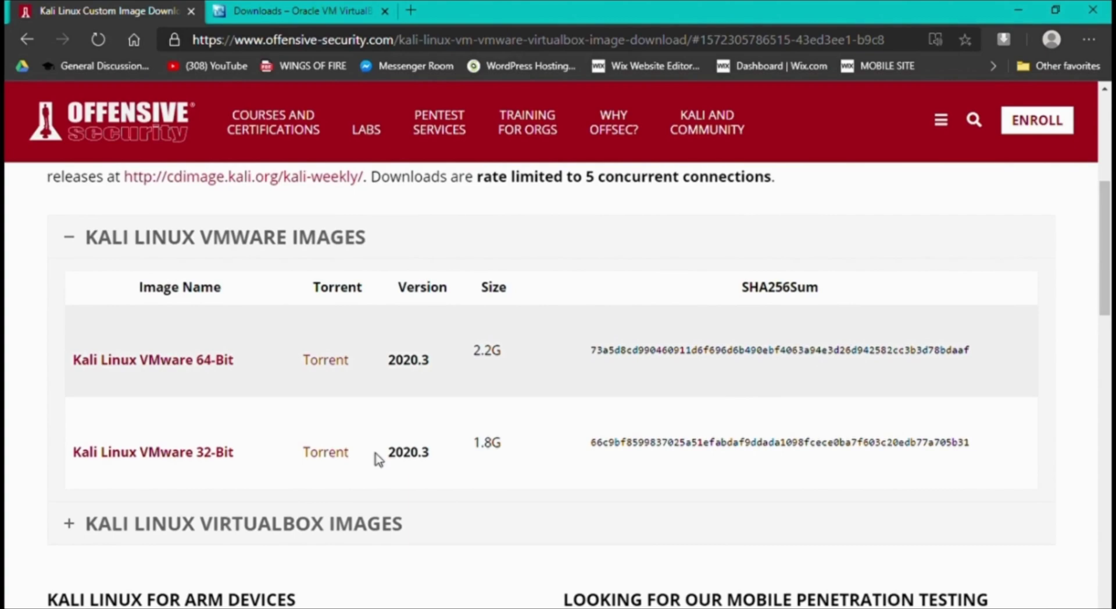
scroll(378, 459, down, 3)
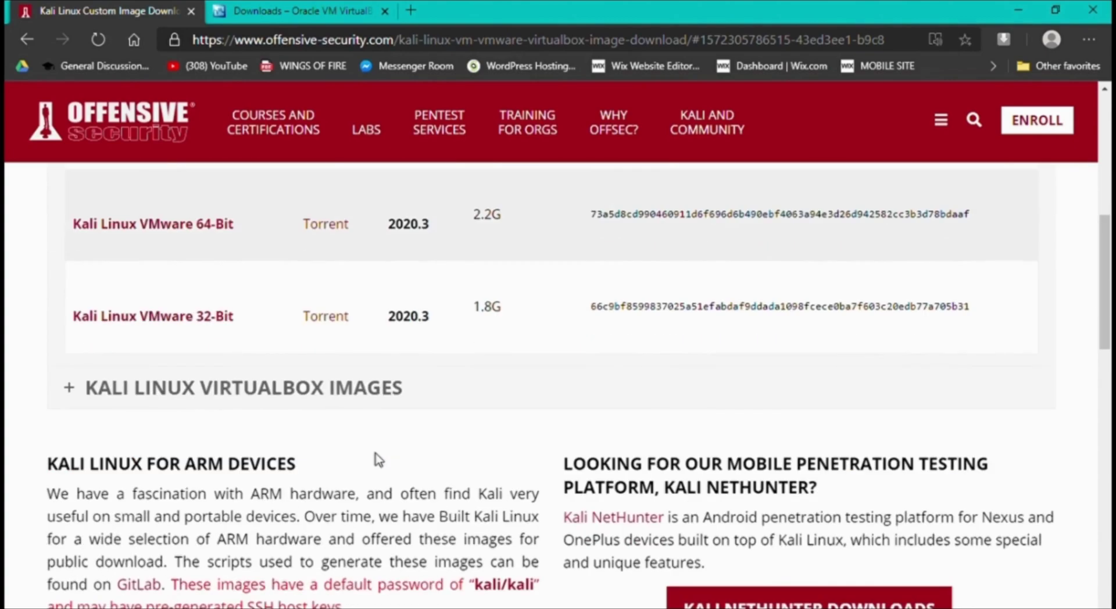
click(69, 389)
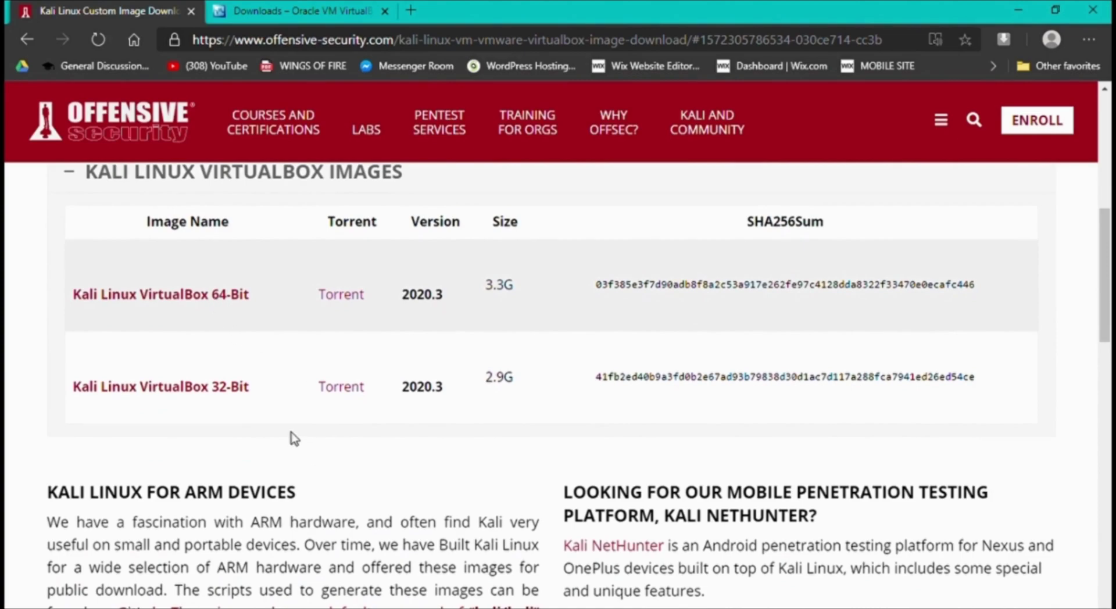
click(213, 305)
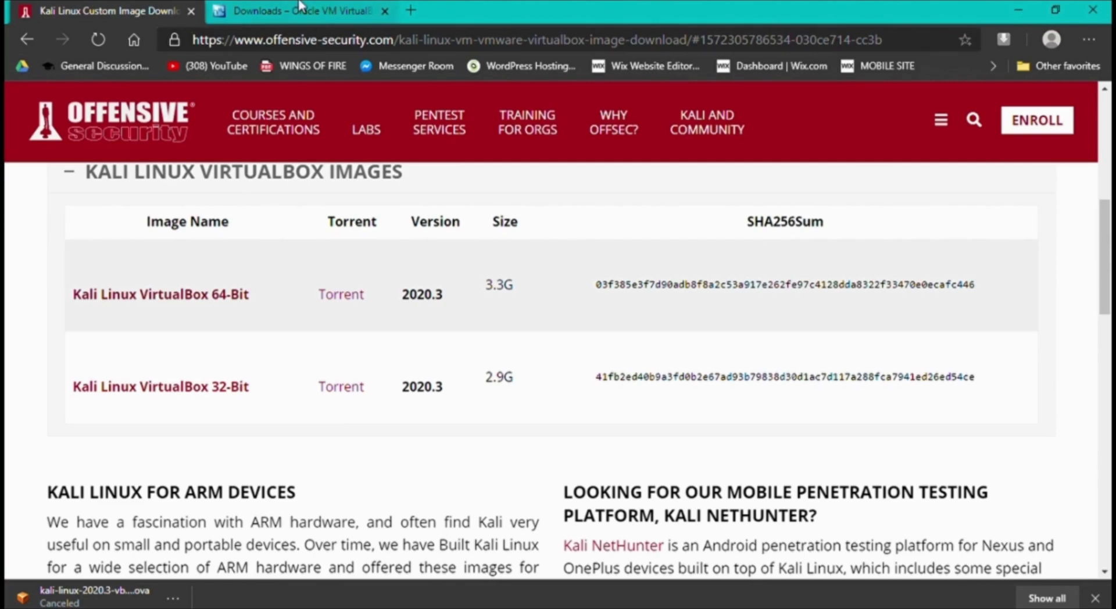
On the already open VirtualBox downloads page, start downloading the VirtualBox 6.1.14 platform package for Windows hosts.
click(343, 13)
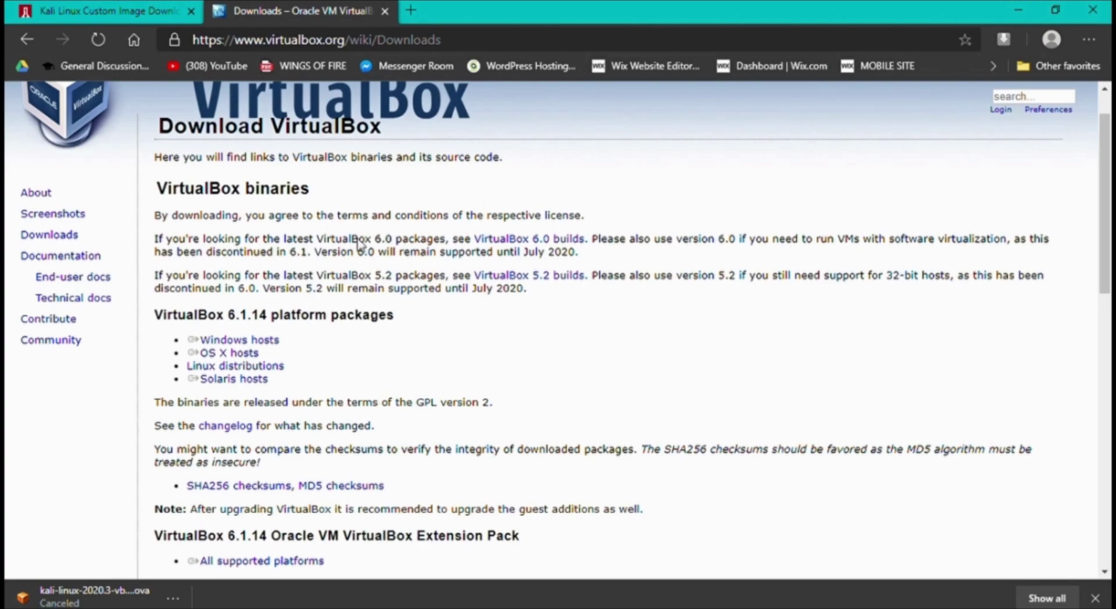
drag(187, 353, 251, 347)
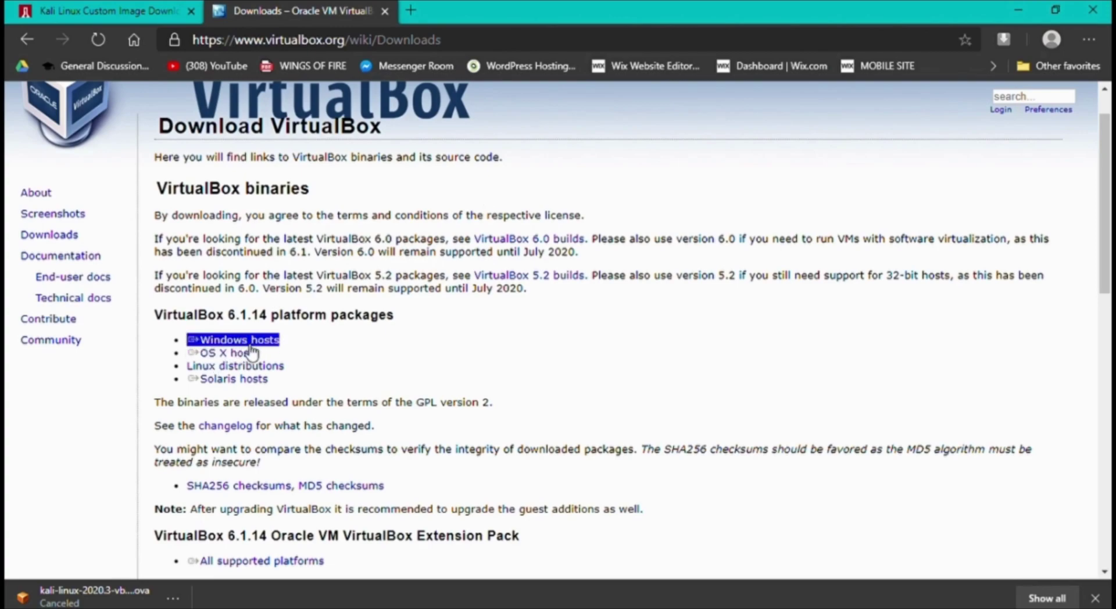
click(252, 349)
double_click(168, 535)
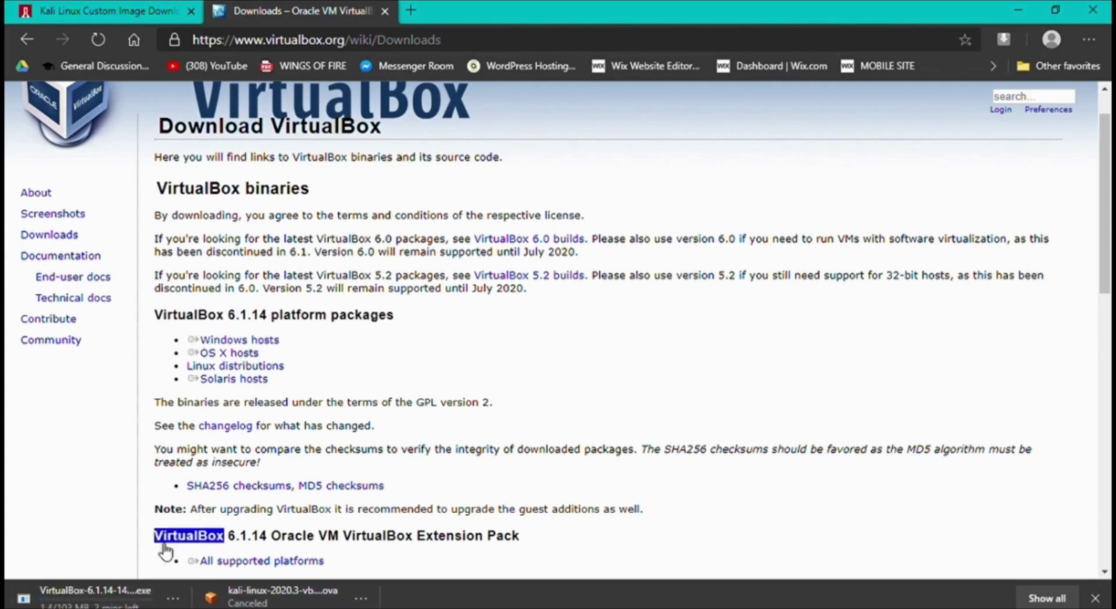
click(174, 567)
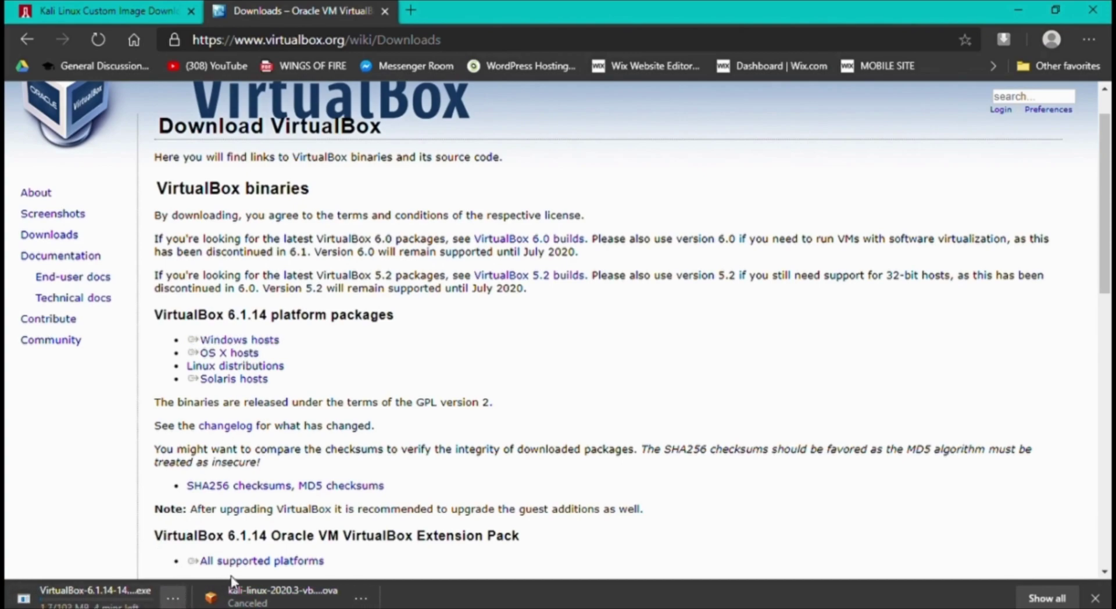
click(247, 575)
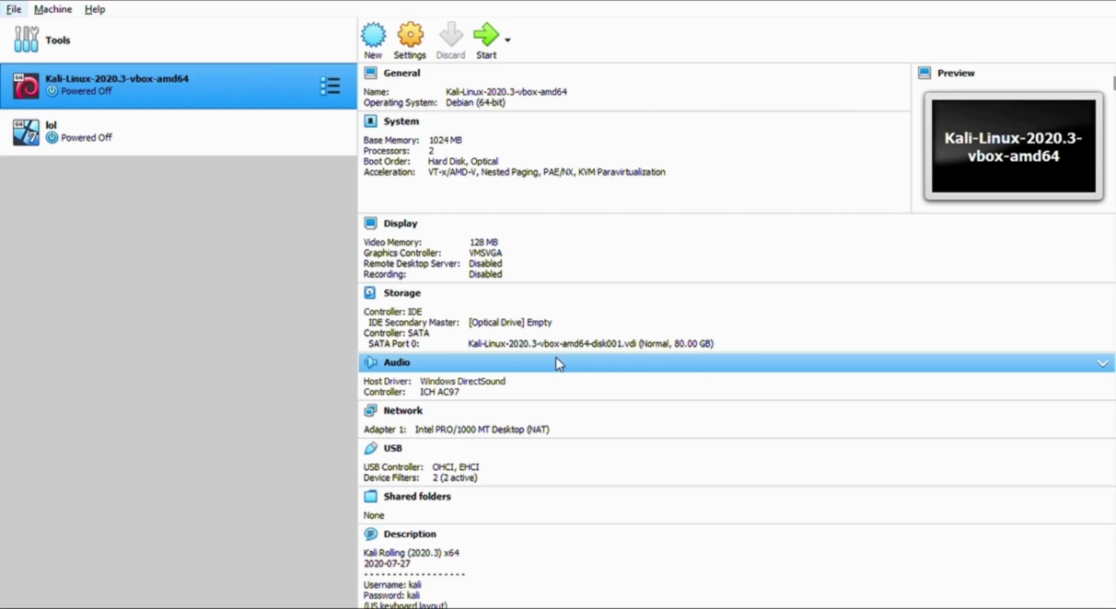
In the VirtualBox Manager's global tools, open the appliance import.
click(211, 50)
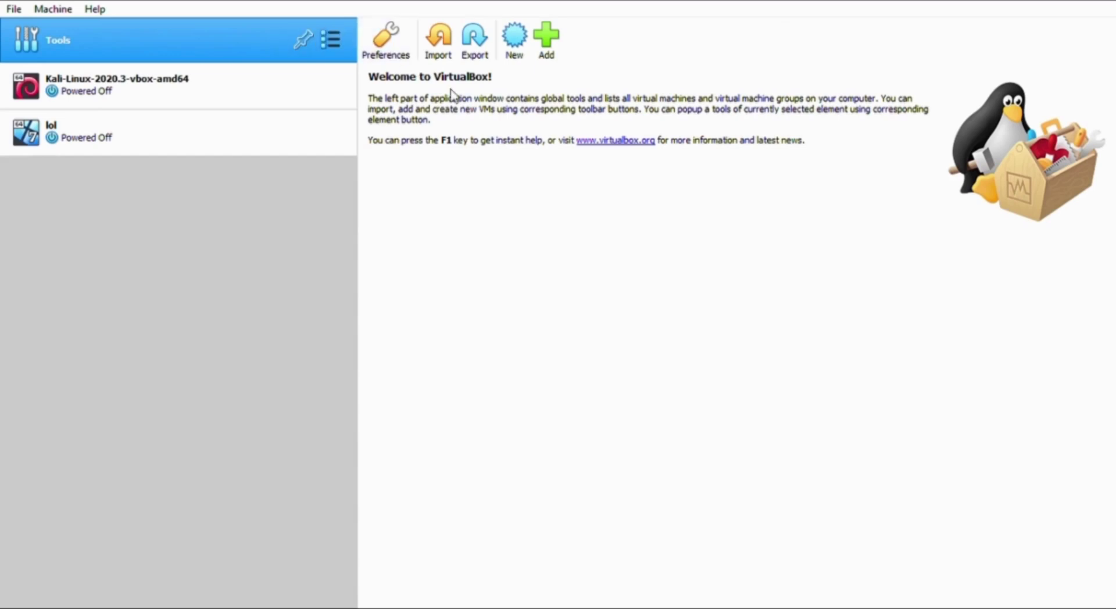
click(439, 58)
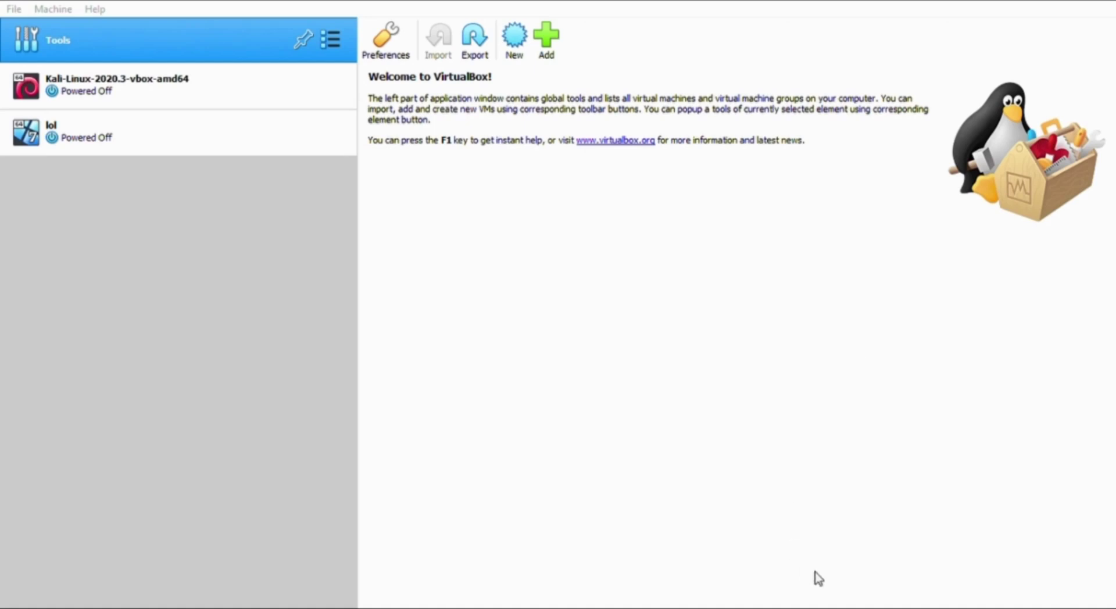
Start the Kali-Linux-2020.3-vbox-amd64 virtual machine, boot Kali GNU/Linux and dismiss the keyboard capture notice.
click(179, 82)
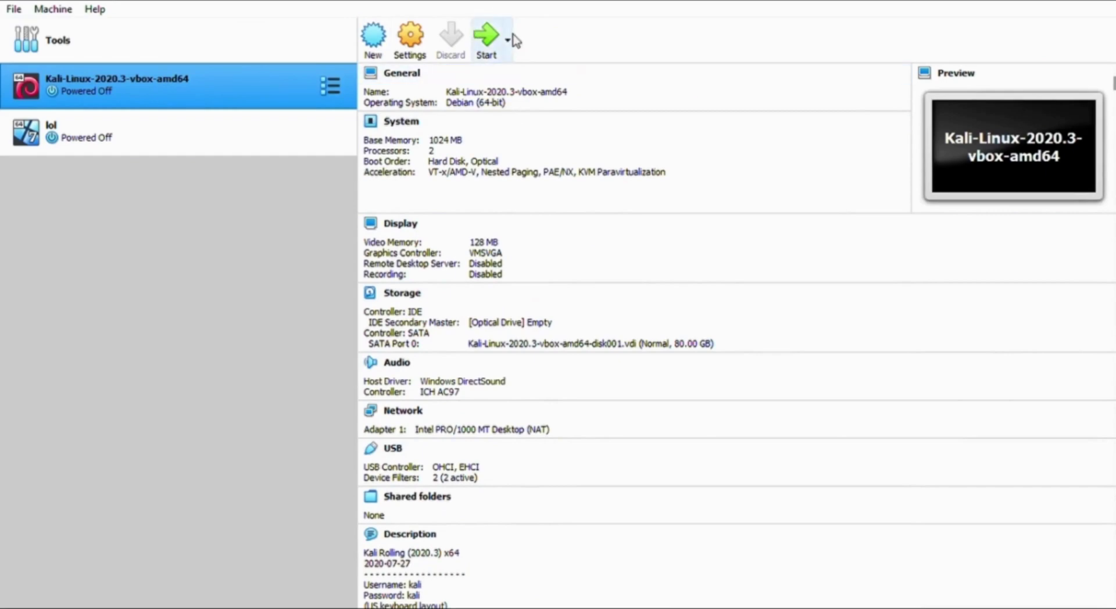
click(491, 42)
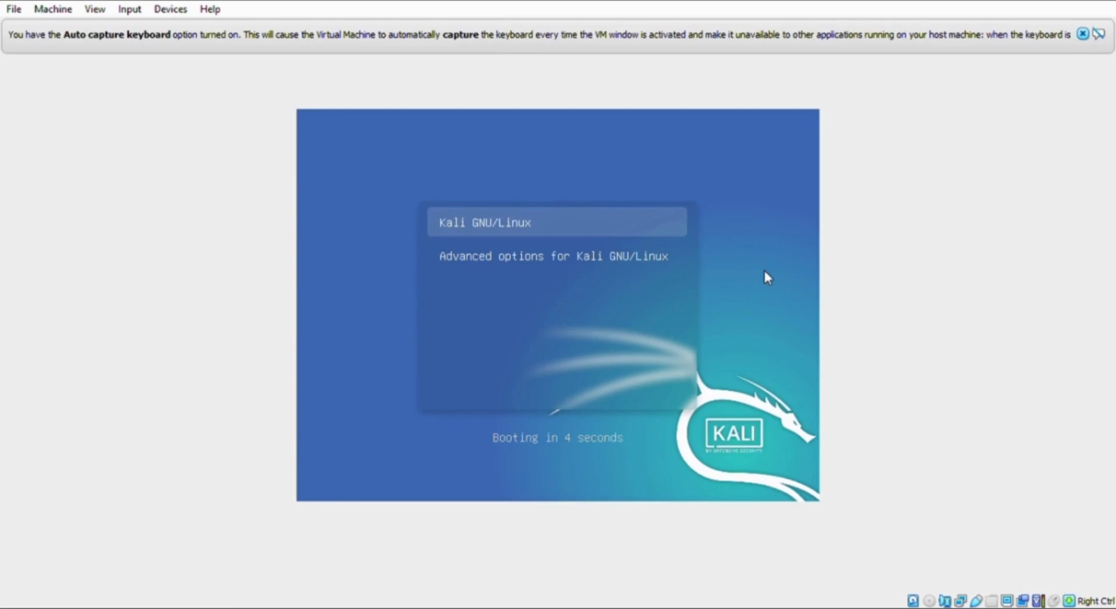
key(Return)
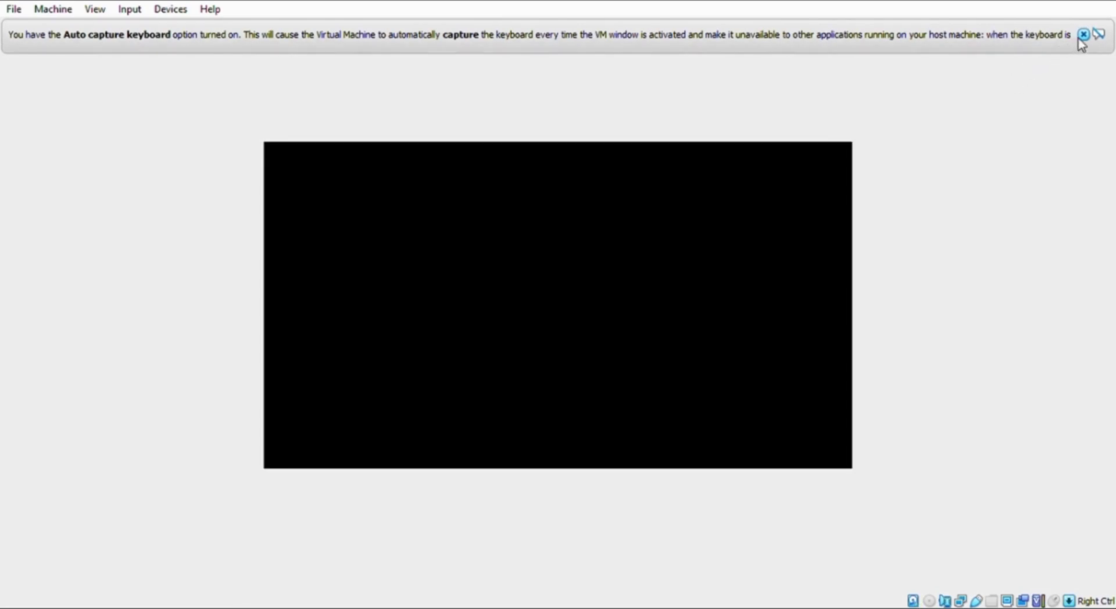
click(1082, 34)
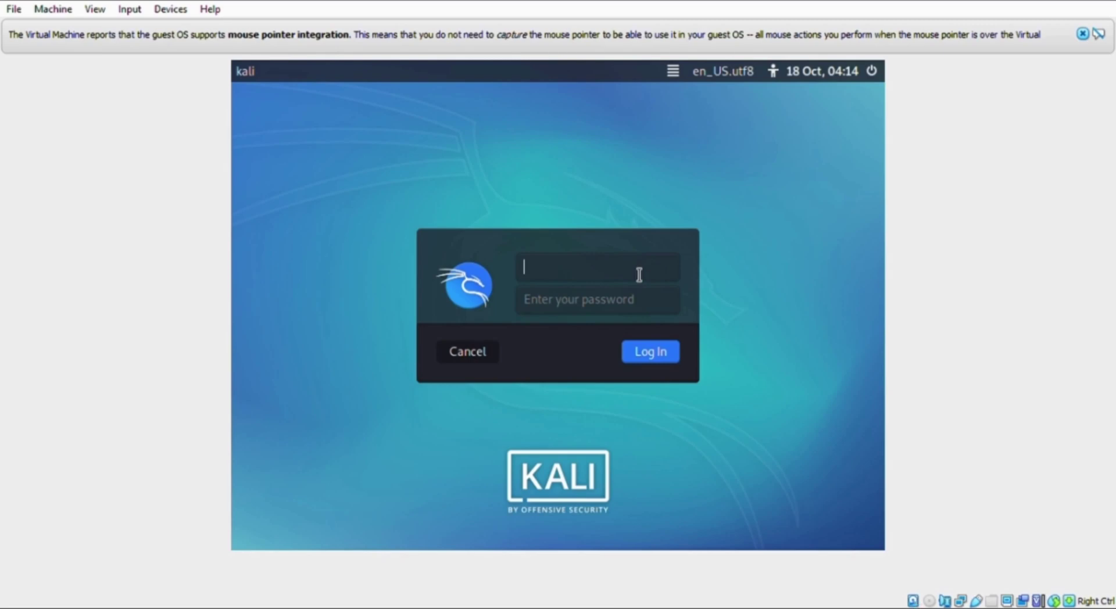
Log in to Kali with the username kali and the account password, and dismiss the mouse integration notice.
text(kali)
key(BackSpace)
key(BackSpace)
key(BackSpace)
text(ali)
click(628, 312)
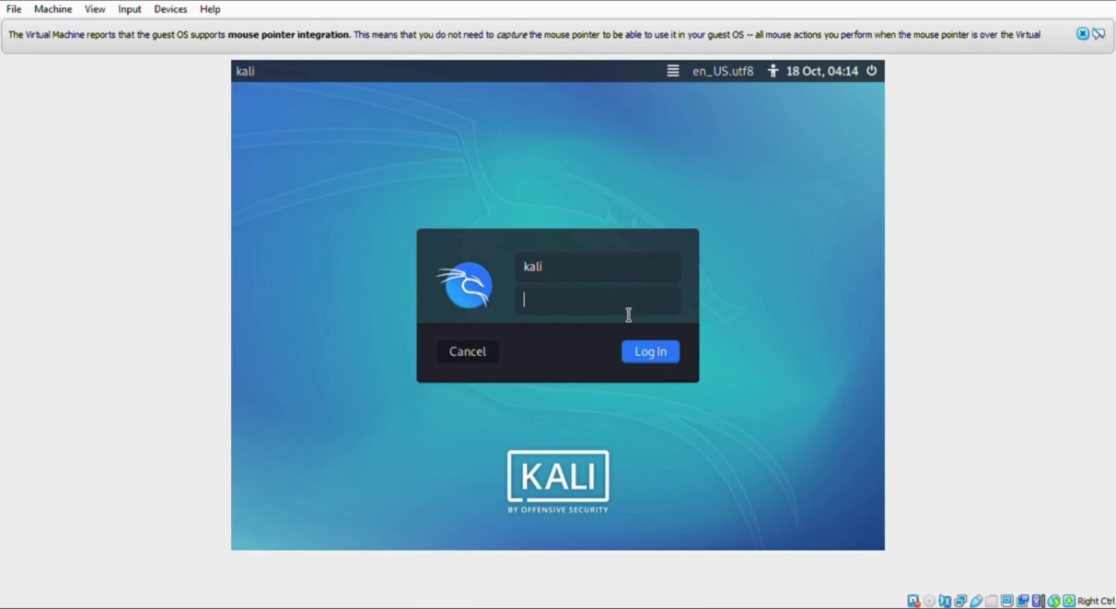
text(kali)
click(669, 361)
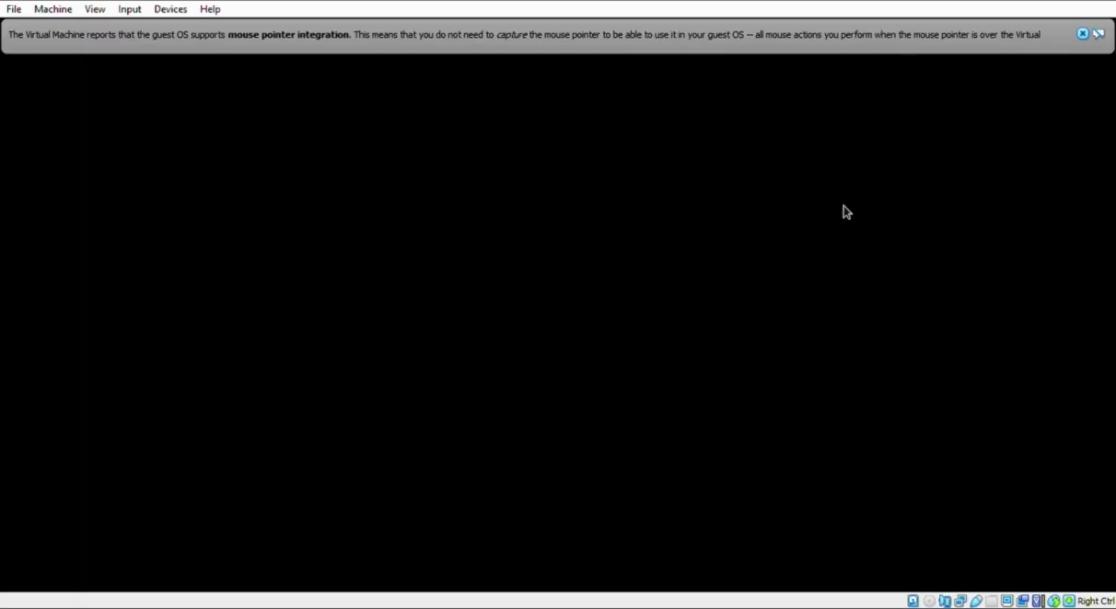
click(1082, 33)
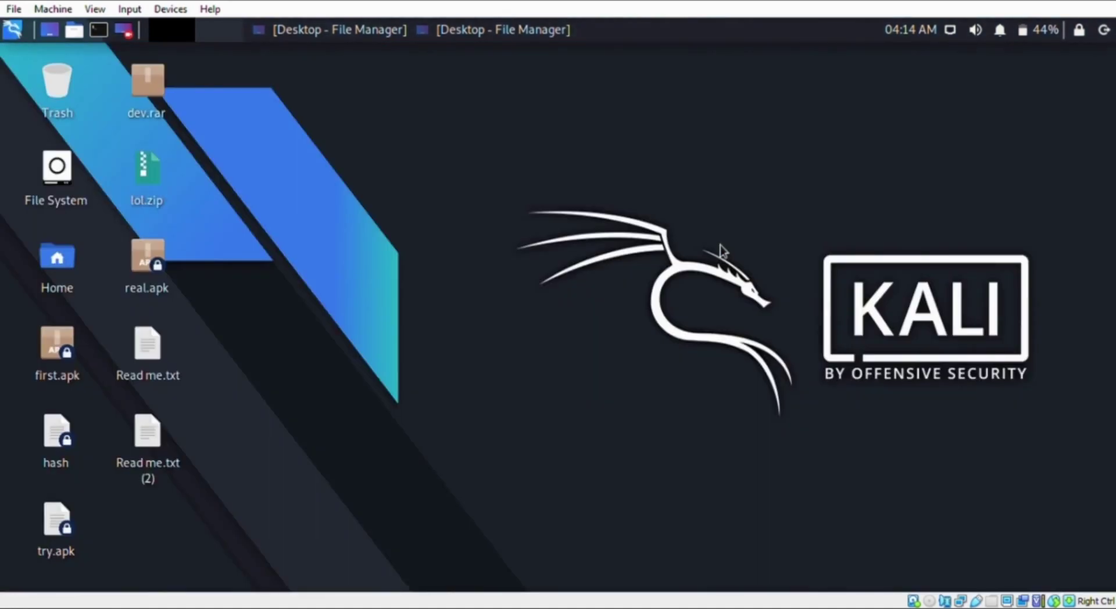
Open a terminal in Kali and switch the virtual machine to full-screen mode with the terminal shown.
key(ctrl+alt+t)
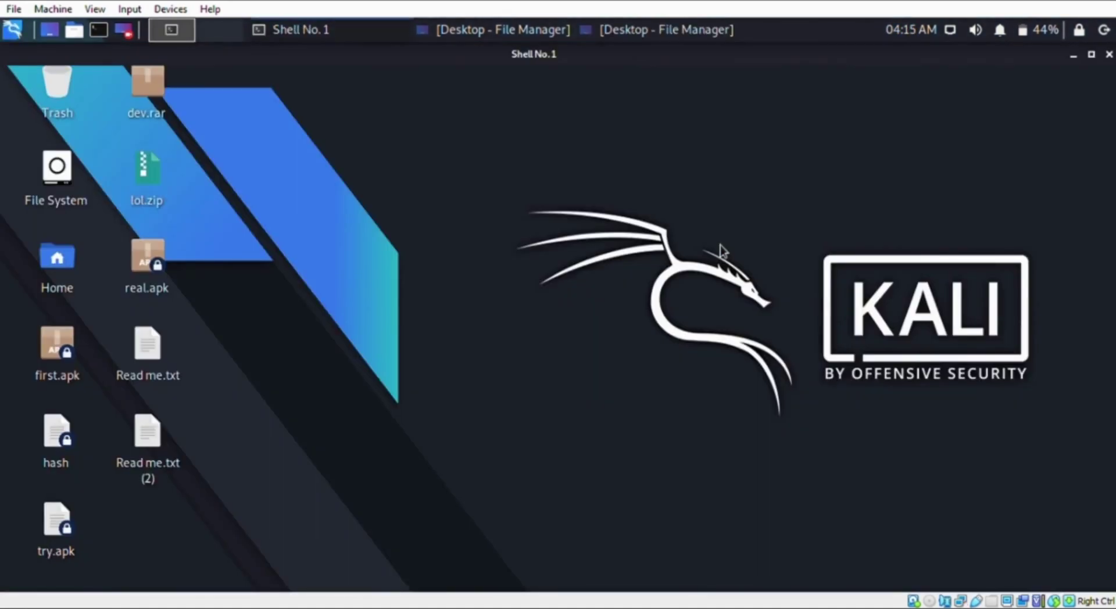
click(297, 30)
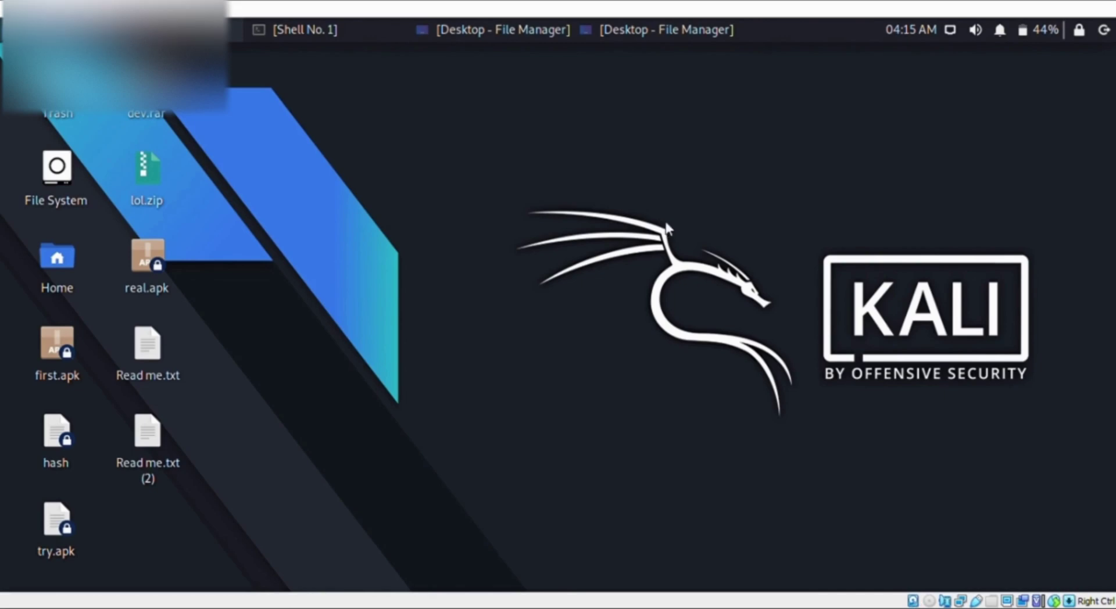
key(ctrl+f)
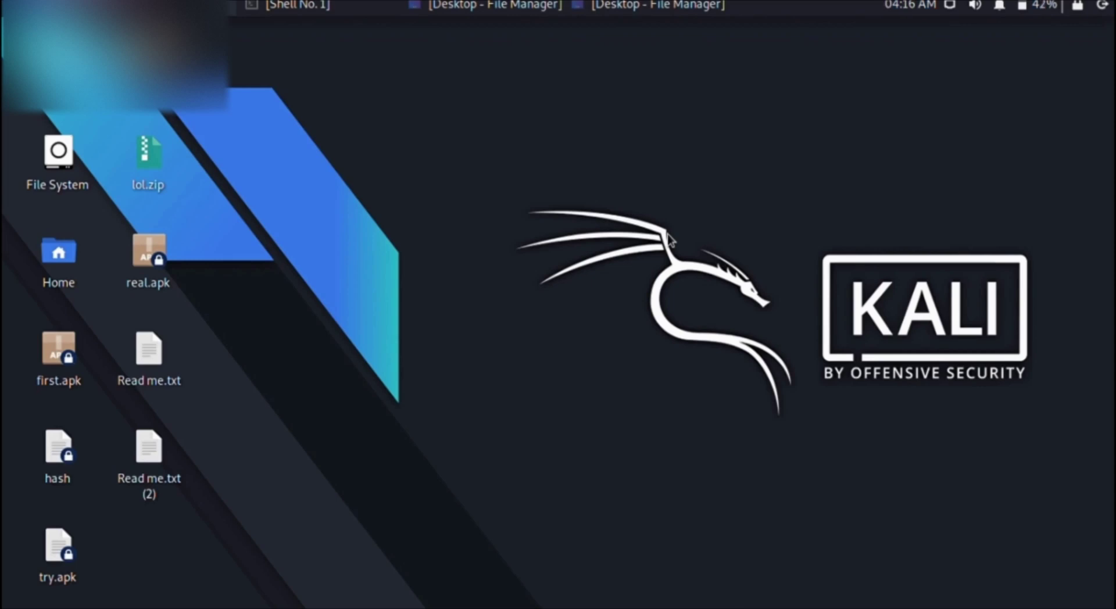
click(287, 6)
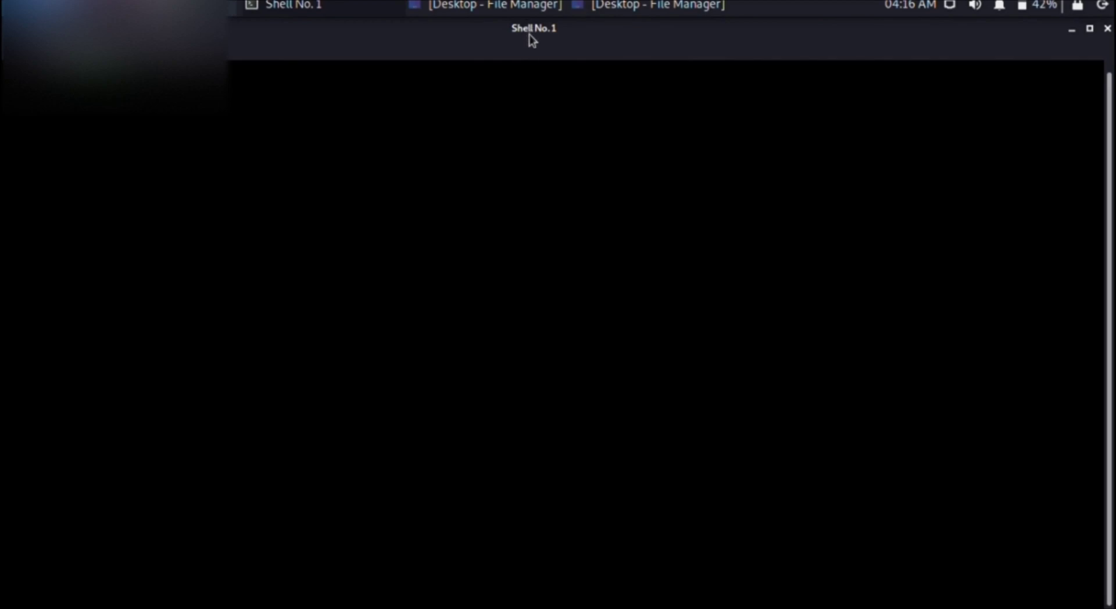
drag(528, 37, 744, 162)
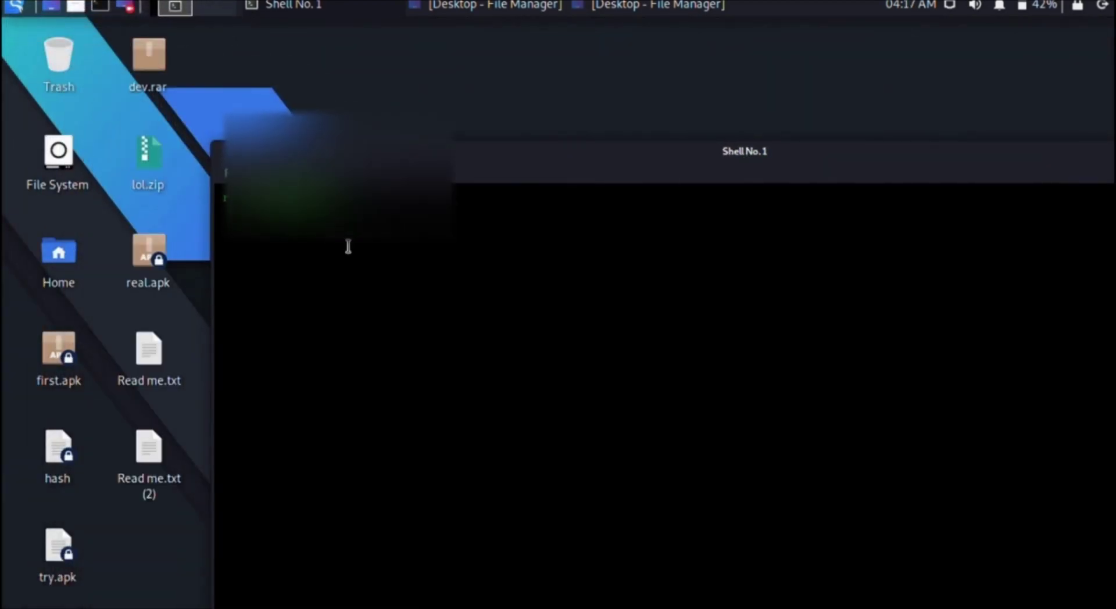
drag(407, 211, 184, 156)
click(292, 263)
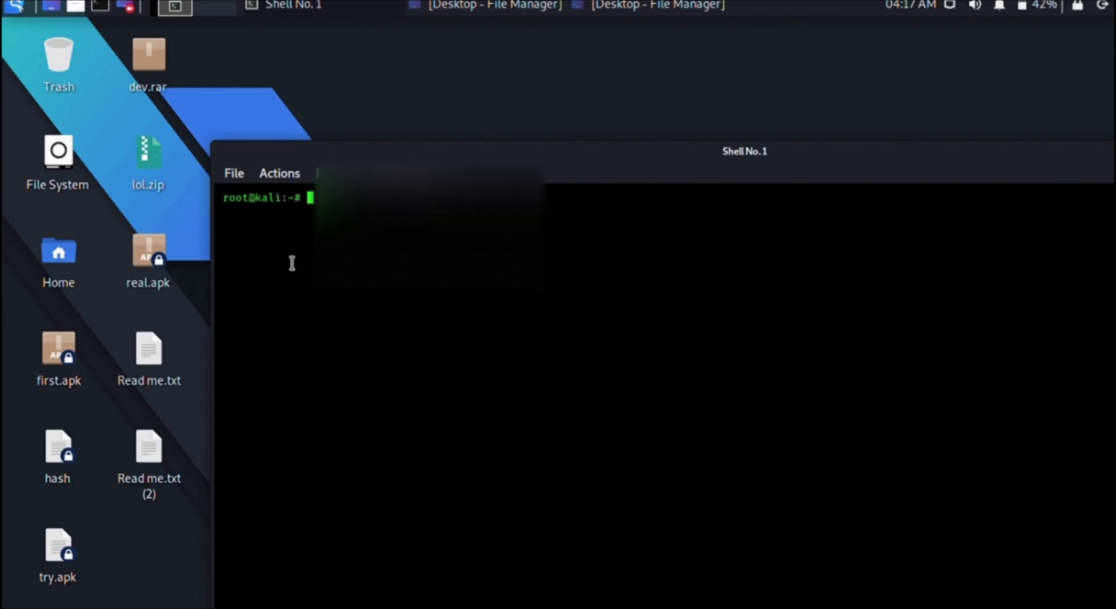
mouse_move(227, 215)
mouse_down()
mouse_move(695, 578)
mouse_move(1034, 579)
mouse_move(403, 220)
mouse_move(233, 201)
mouse_up()
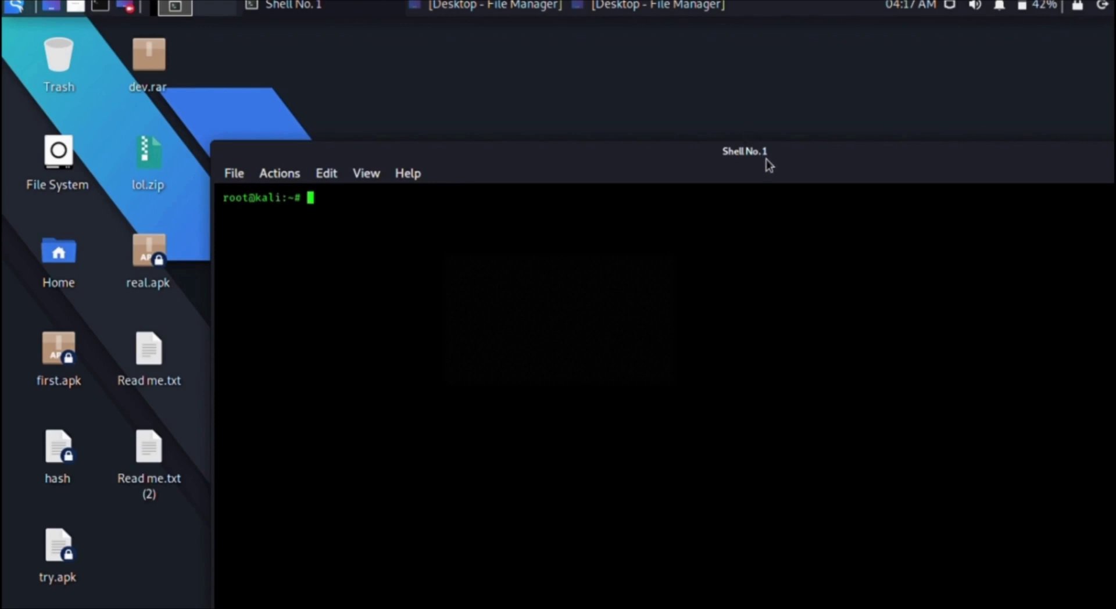
drag(765, 160, 671, 3)
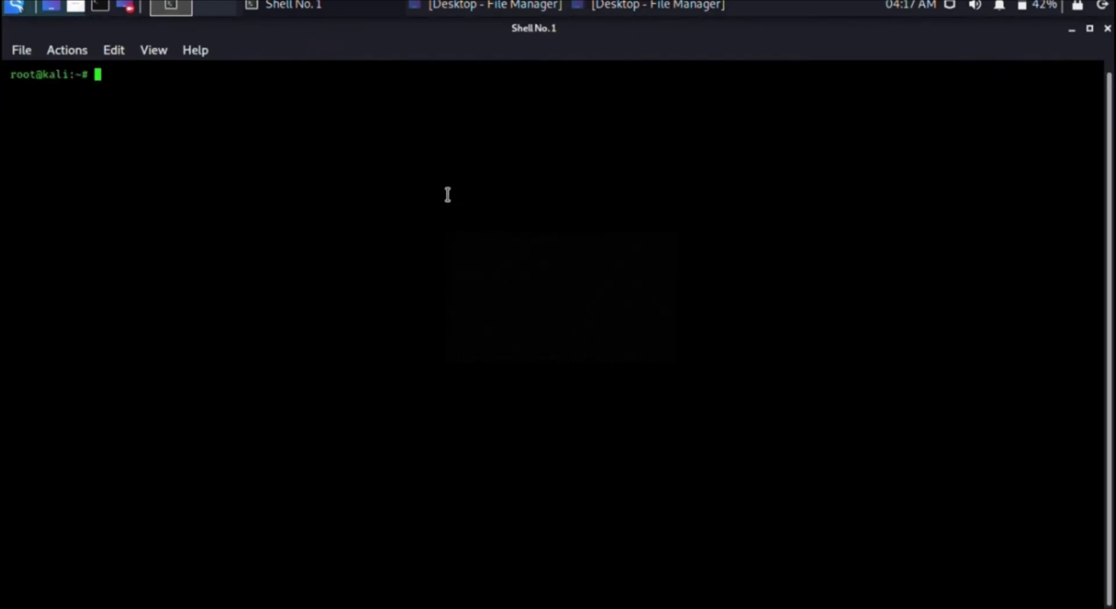